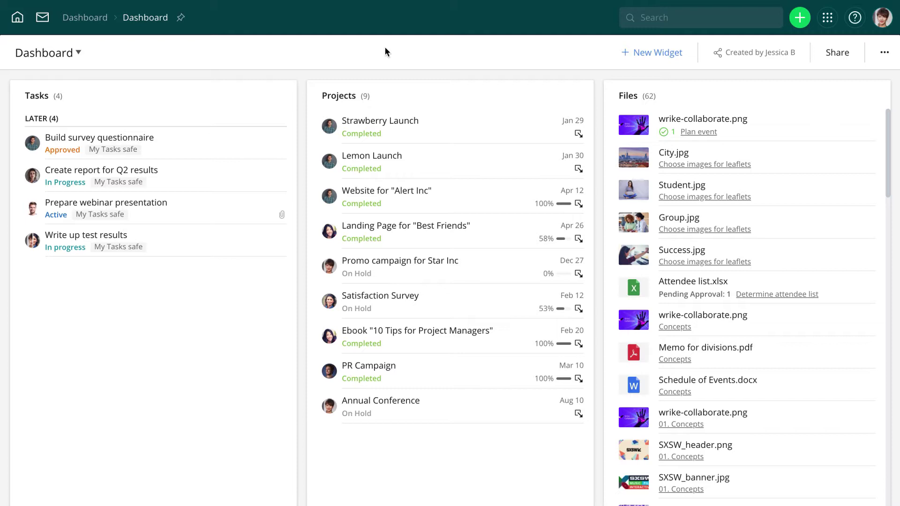
# - Go back to Home and open the Marketing space from the Spaces tiles
pyautogui.click(17, 17)
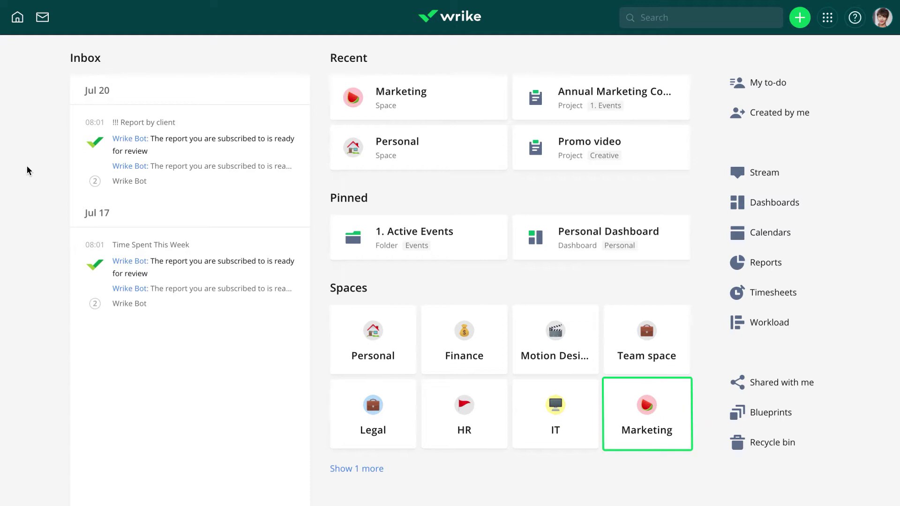
pyautogui.click(666, 427)
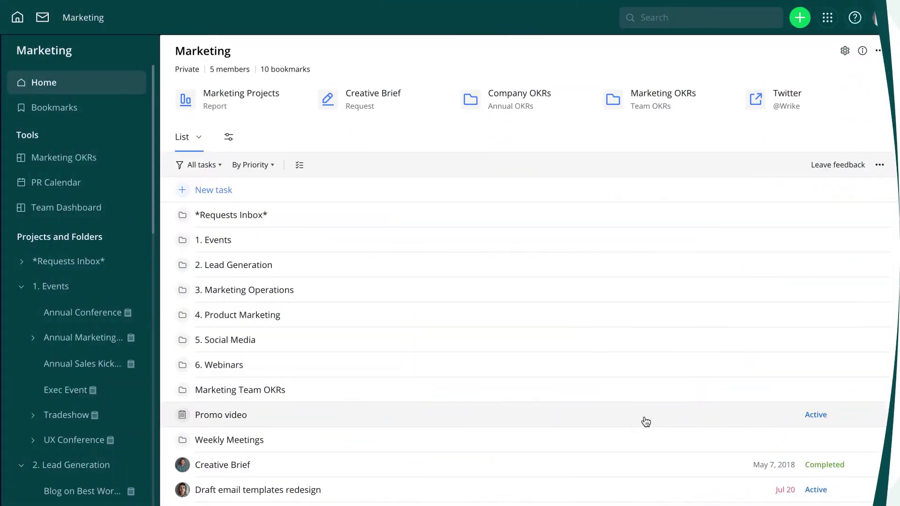
# - Add a new dashboard named 'Projects Dashboard' to the Marketing space
pyautogui.click(49, 135)
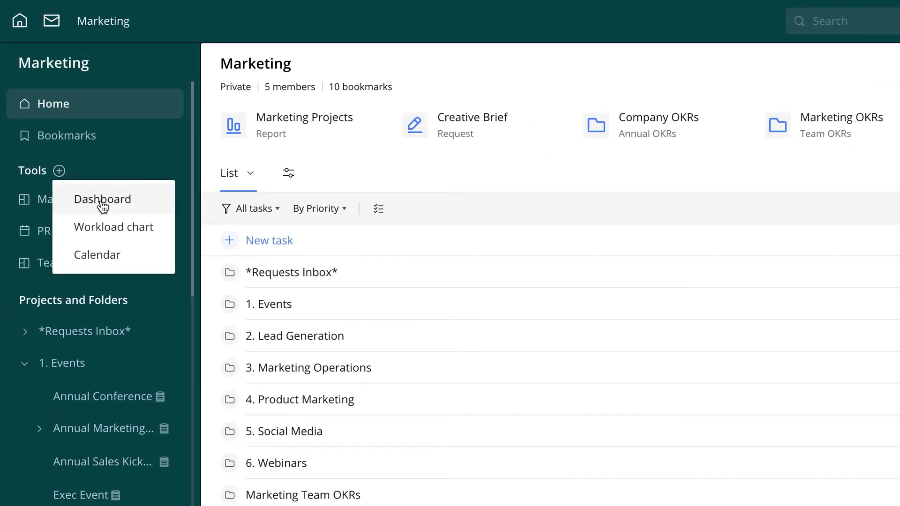
pyautogui.click(75, 200)
pyautogui.write('Projects Dashboard')
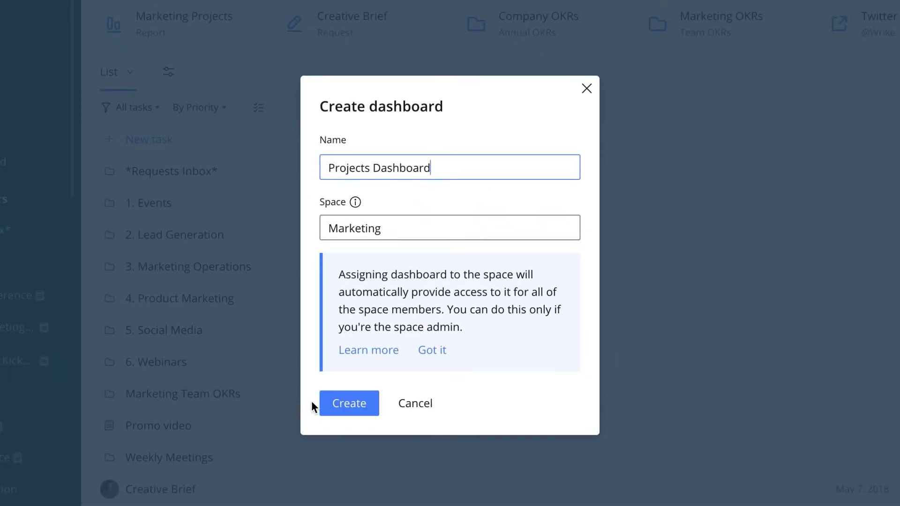
pyautogui.click(325, 407)
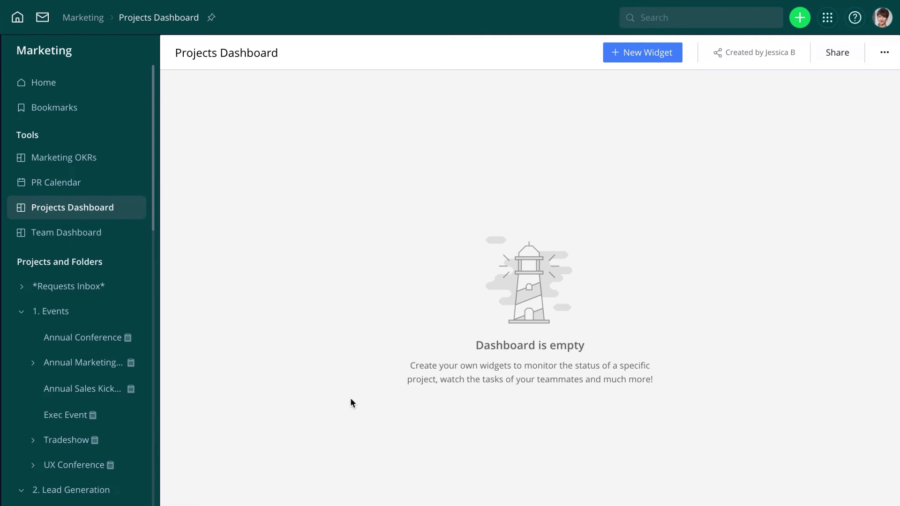
# - Start a new widget and browse the available widget types
pyautogui.click(649, 60)
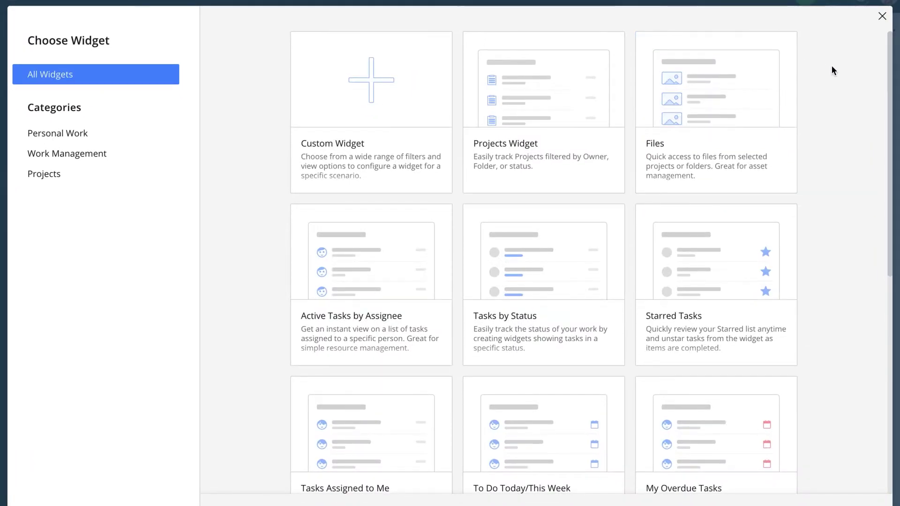
pyautogui.scroll(-3, 832, 66)
pyautogui.scroll(-5, 832, 69)
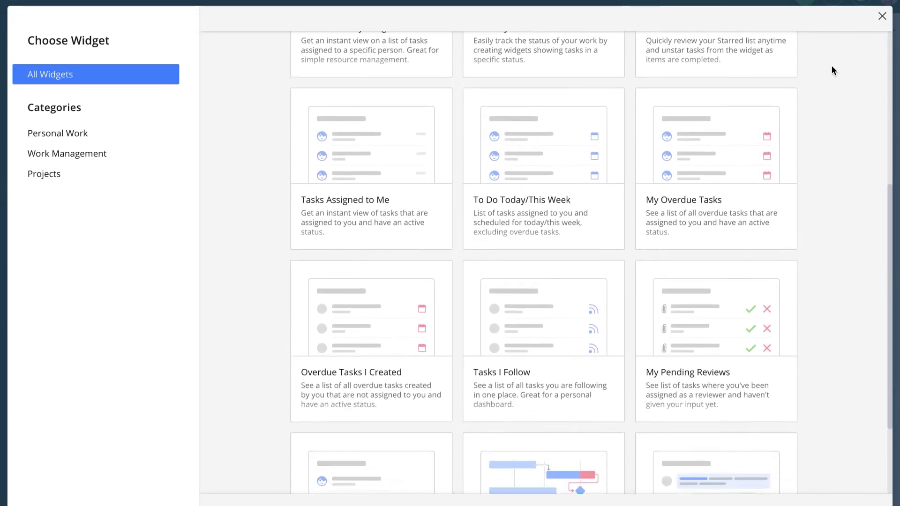
pyautogui.scroll(8, 831, 66)
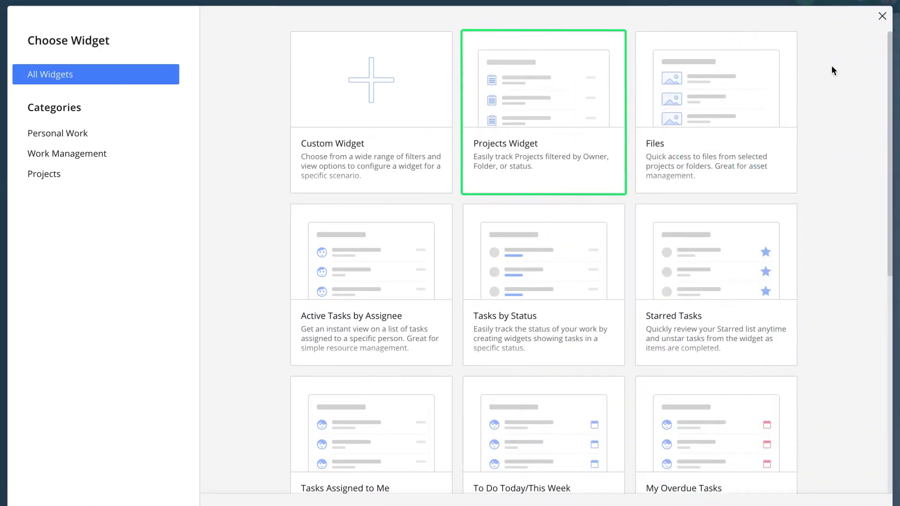
# - Set up a Projects Widget titled 'Active projects this month' drawing from Marketing, subfolders included
pyautogui.click(532, 109)
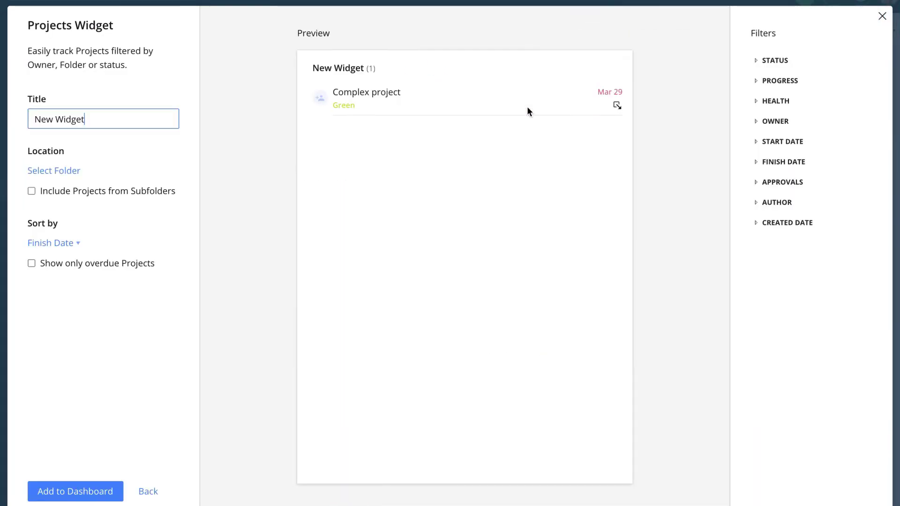
pyautogui.hotkey('ctrl', 'a')
pyautogui.write('Act')
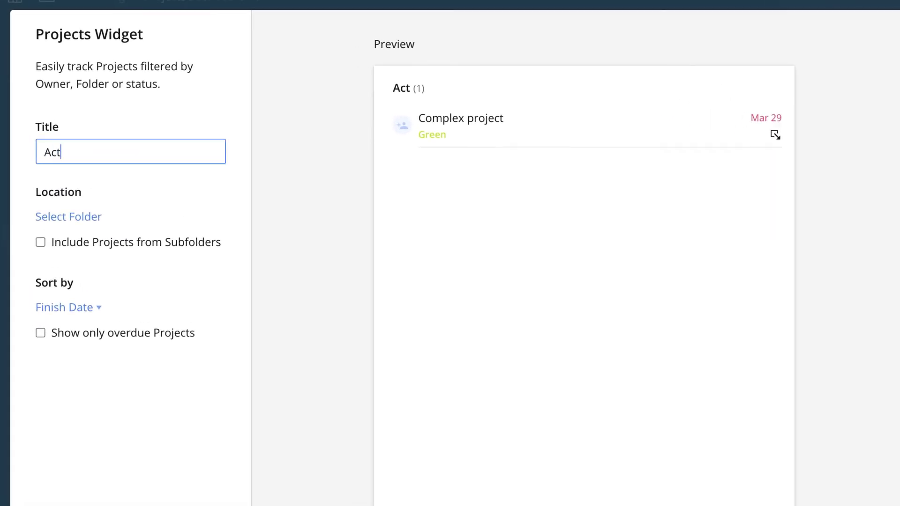
pyautogui.write('ive projects this month')
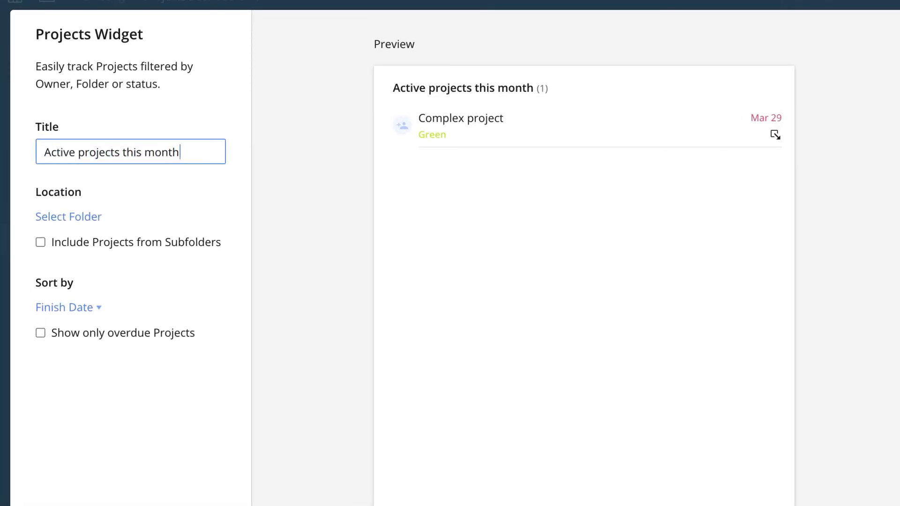
pyautogui.click(76, 218)
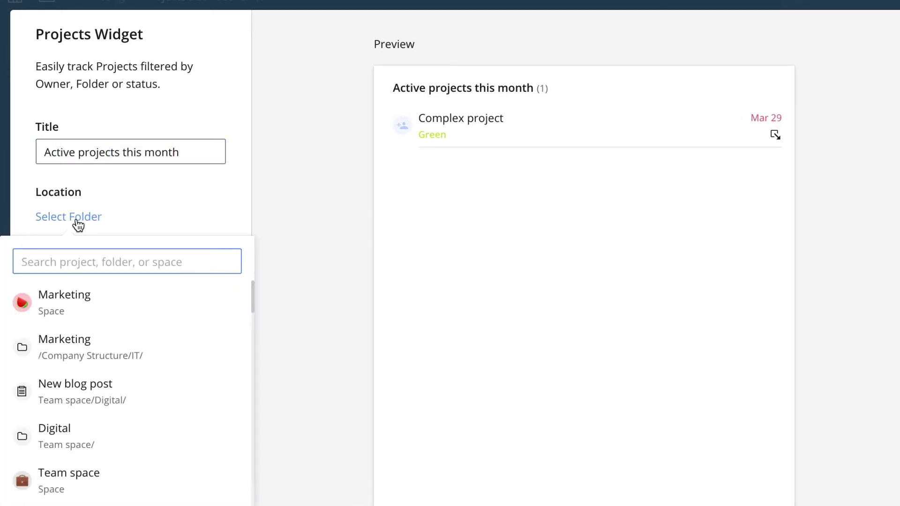
pyautogui.click(88, 309)
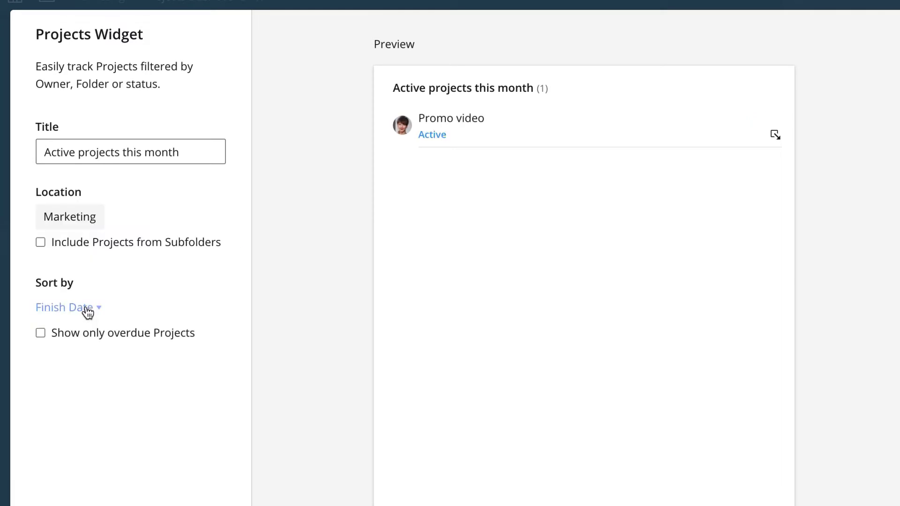
pyautogui.click(41, 242)
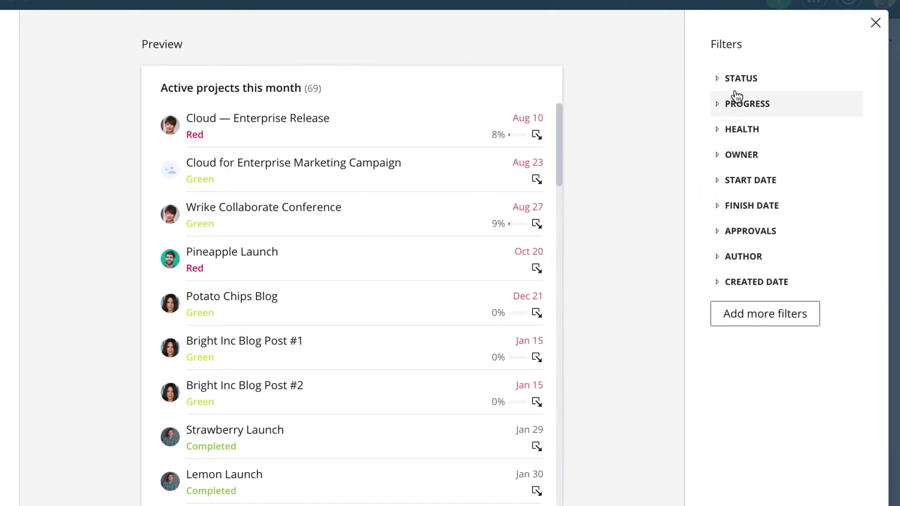
# - Filter it to All active status and this month's finish date, then add it to the dashboard
pyautogui.click(738, 79)
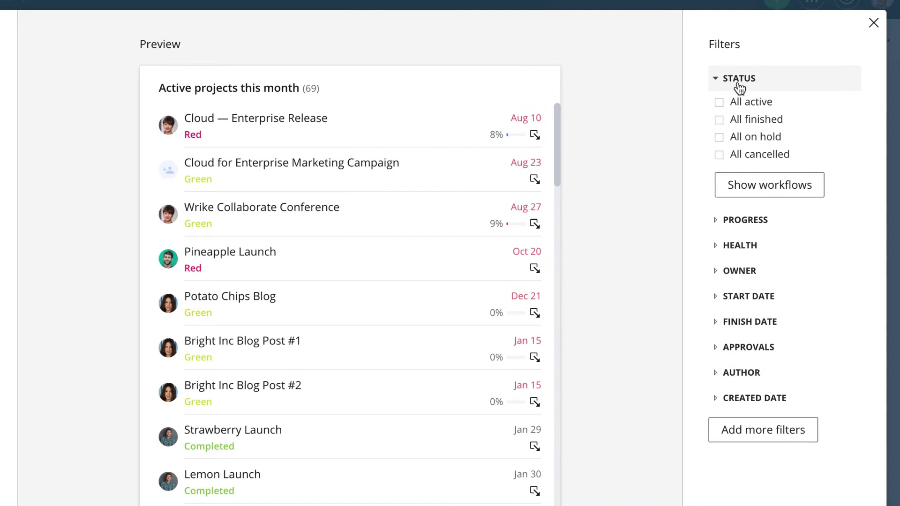
pyautogui.click(729, 103)
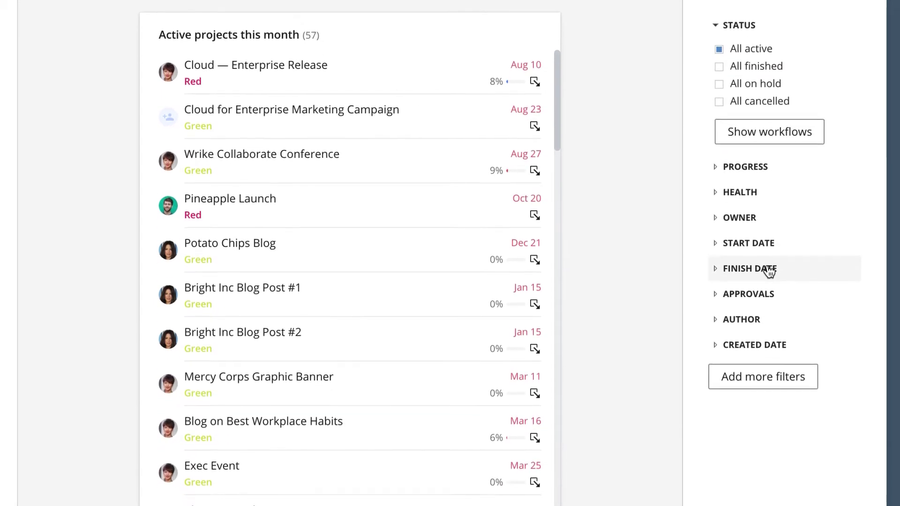
pyautogui.click(768, 298)
pyautogui.click(771, 365)
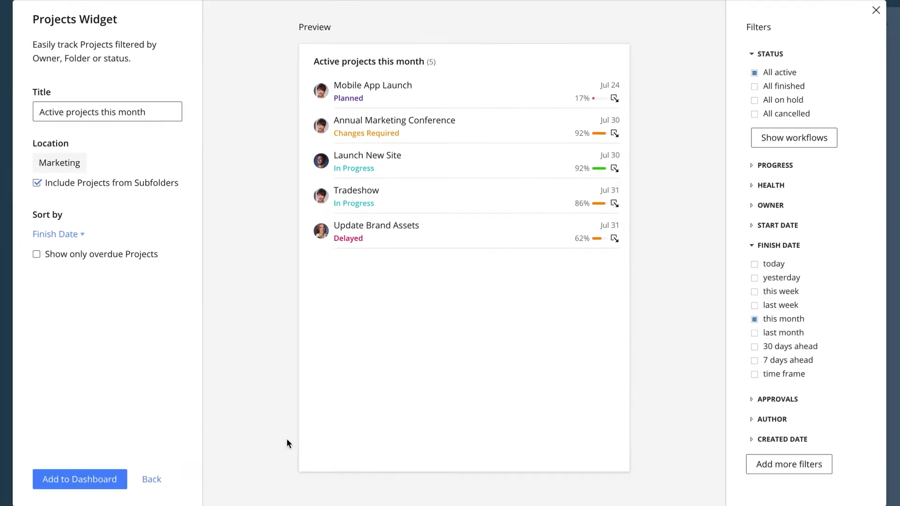
pyautogui.click(0, 505)
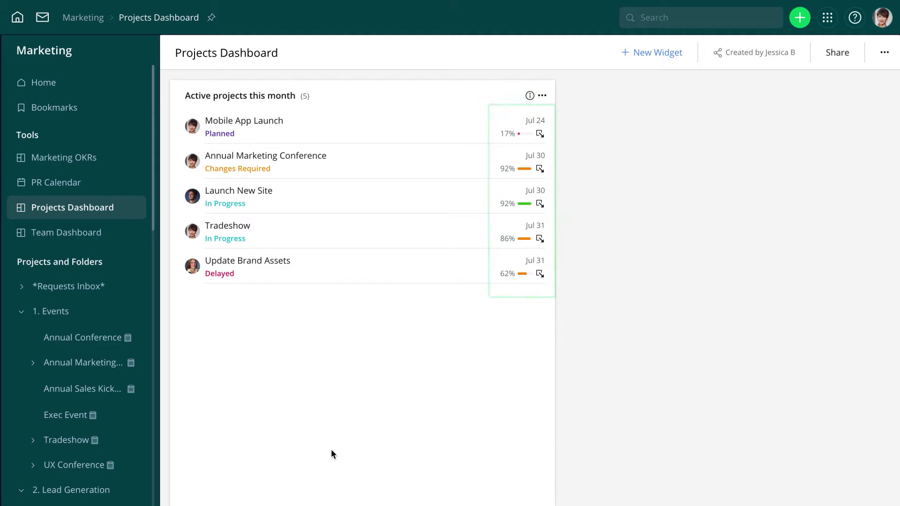
pyautogui.click(540, 170)
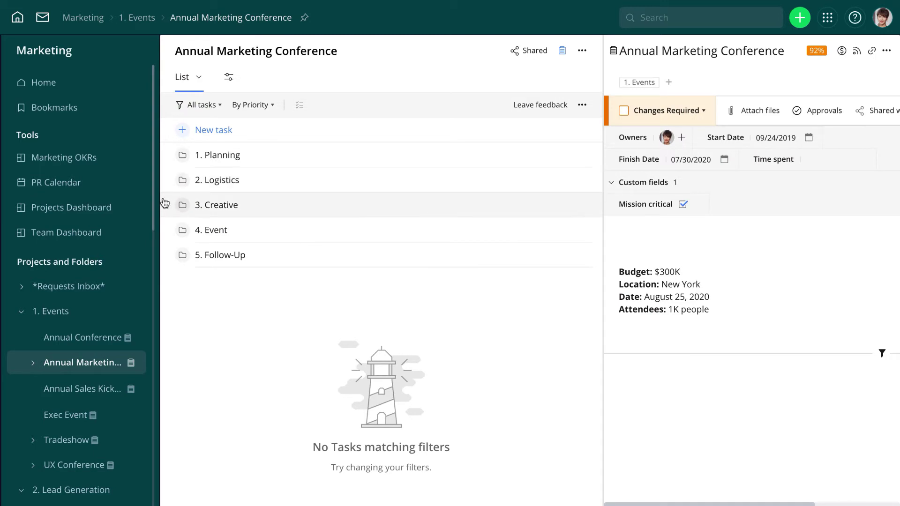
pyautogui.click(104, 208)
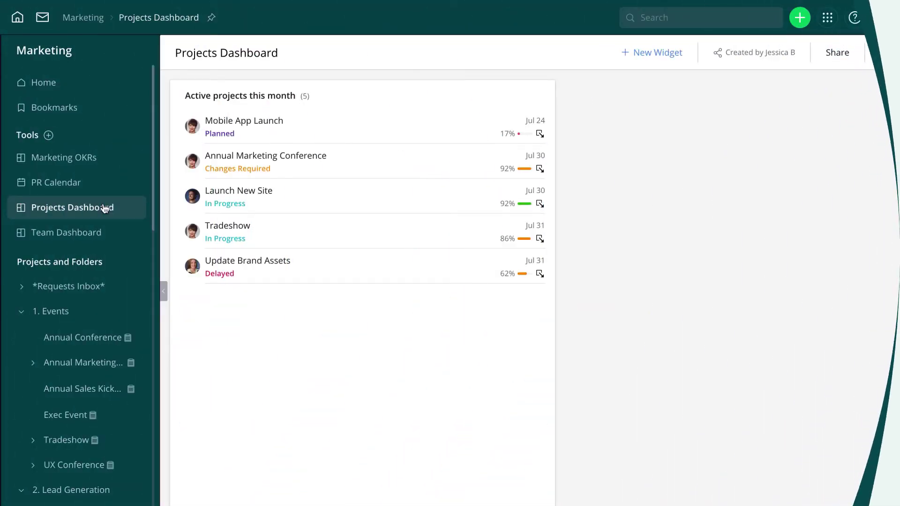
# - Create a Custom Widget titled 'Project milestones' sourcing tasks from Marketing with subfolders
pyautogui.click(676, 58)
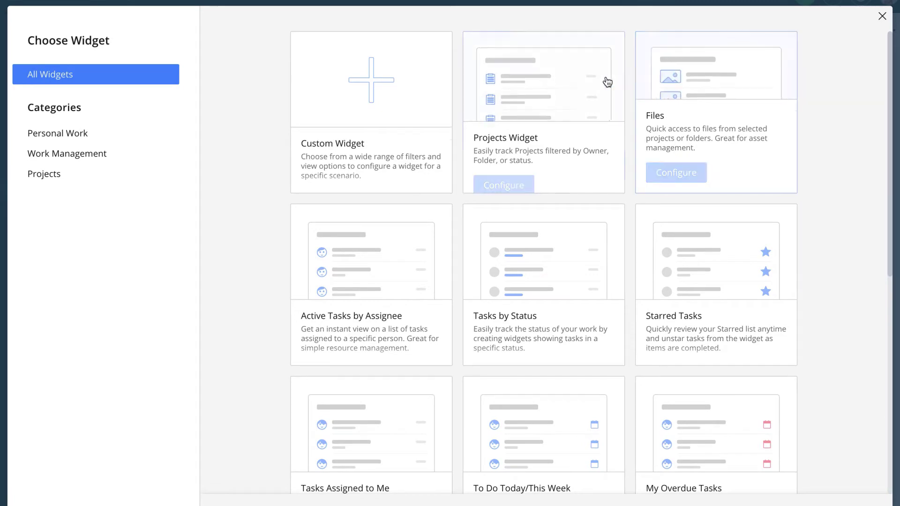
pyautogui.click(370, 100)
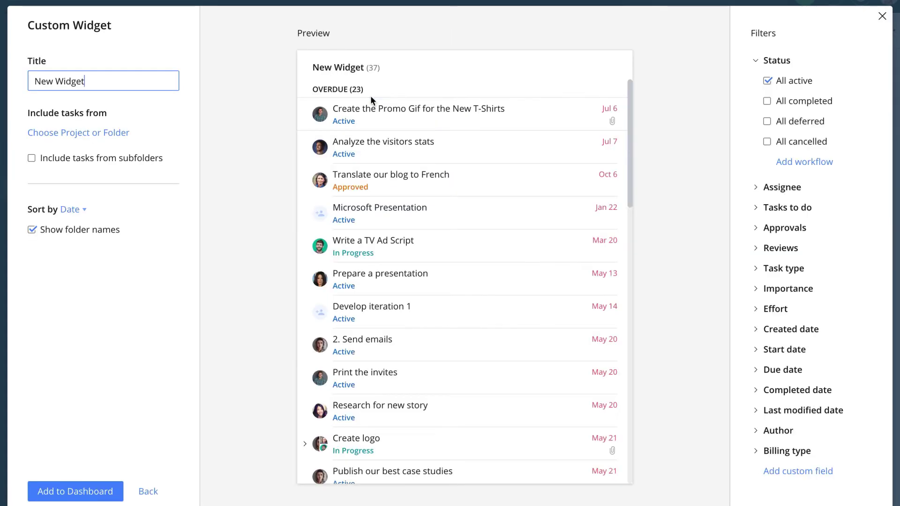
pyautogui.hotkey('ctrl', 'a')
pyautogui.write('Project milestones')
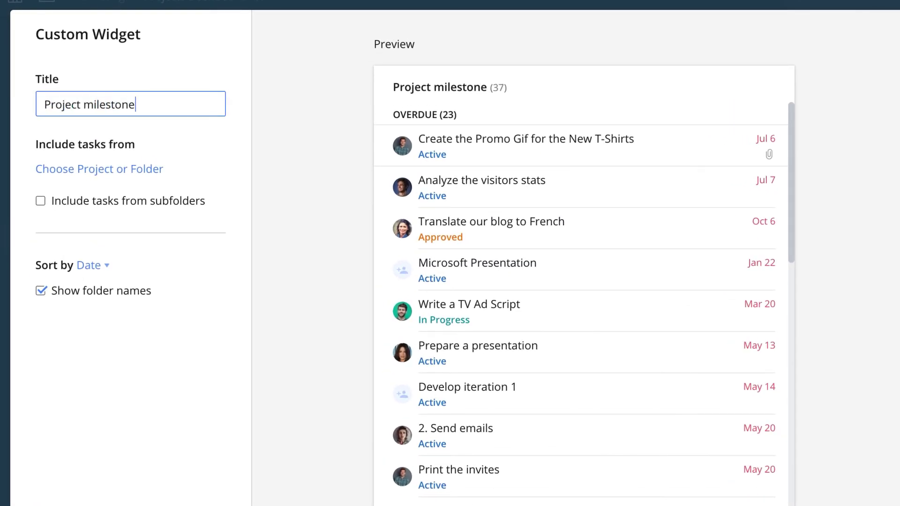
pyautogui.click(112, 171)
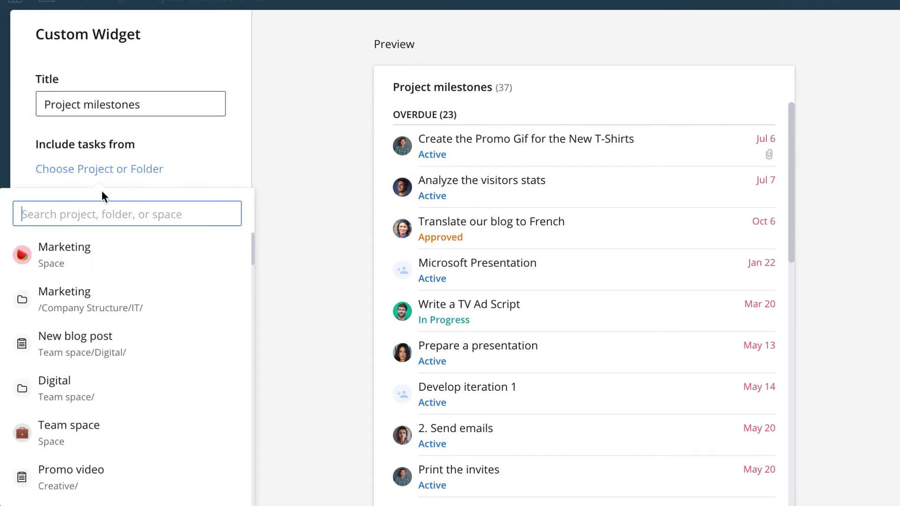
pyautogui.click(86, 248)
pyautogui.click(41, 202)
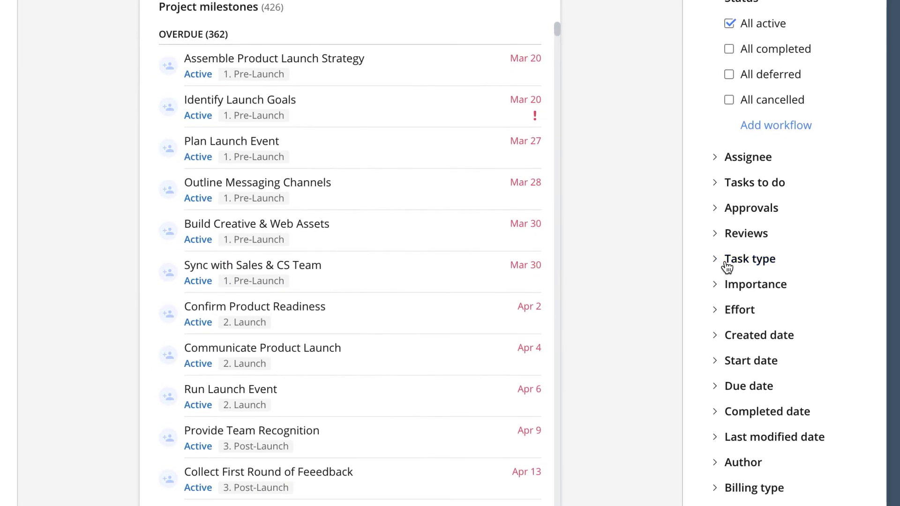
# - Filter it to Milestone task type due This month and add it to the dashboard
pyautogui.click(726, 266)
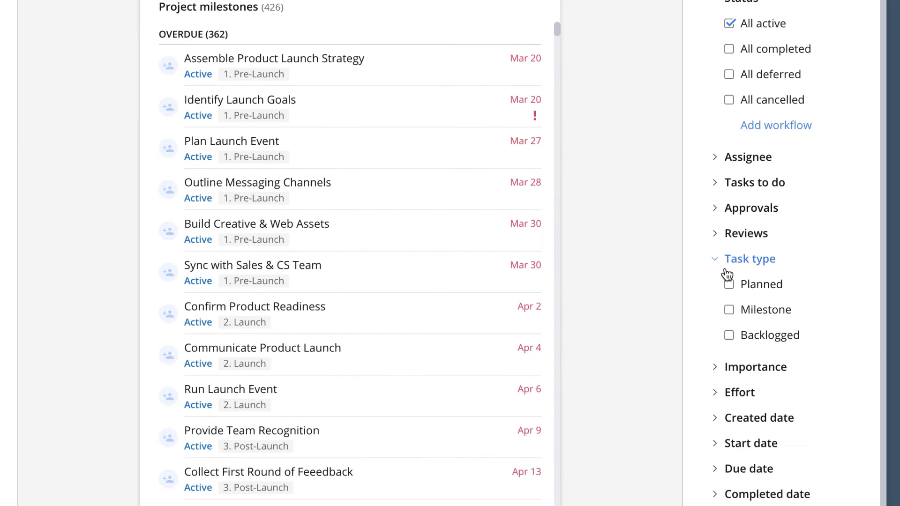
pyautogui.click(728, 309)
pyautogui.click(755, 469)
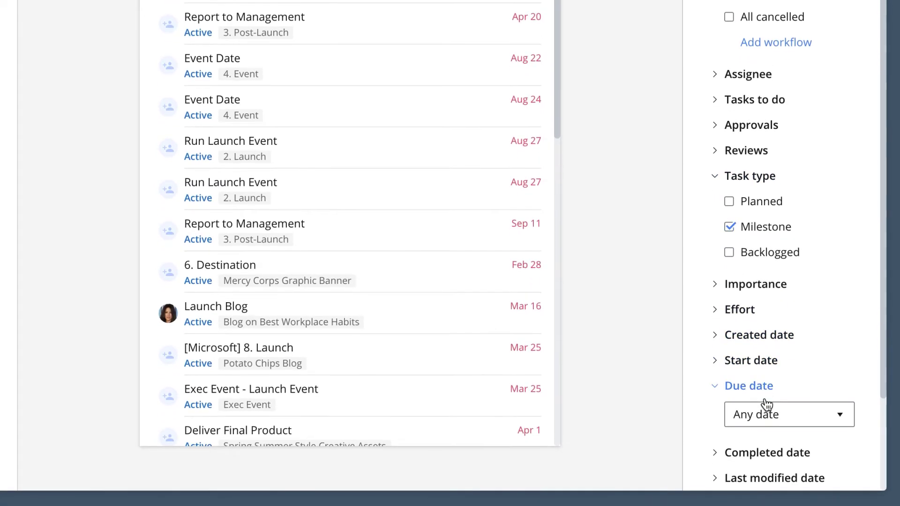
pyautogui.click(767, 406)
pyautogui.click(769, 302)
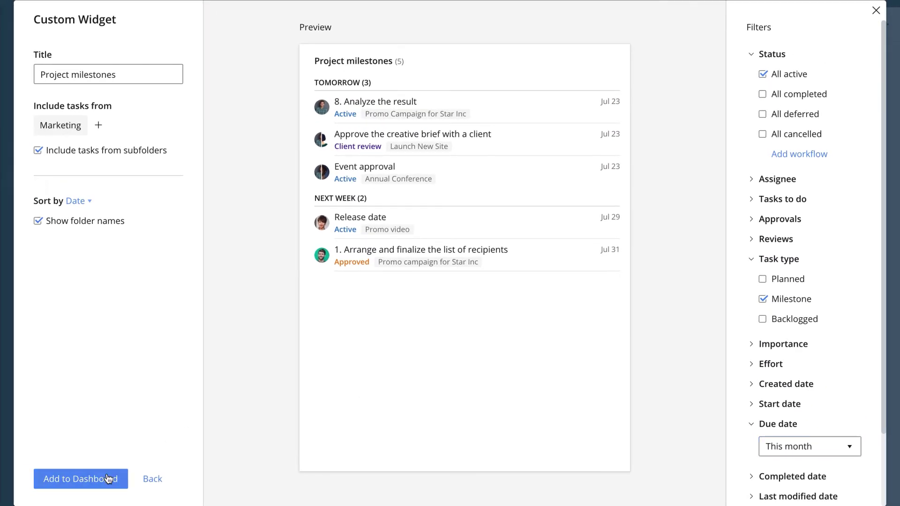
pyautogui.click(22, 468)
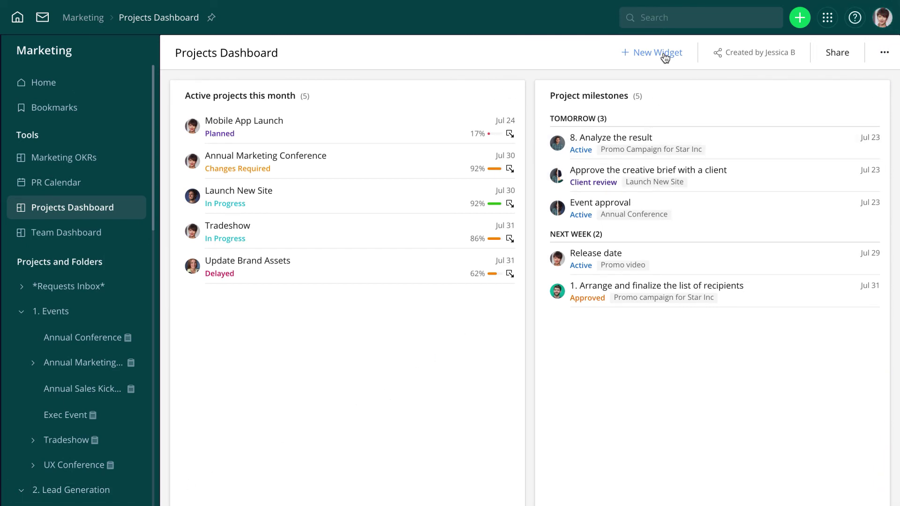
# - Create a Projects Widget titled 'Incoming requests' sourcing Requests Inbox, subfolders included
pyautogui.click(664, 56)
pyautogui.click(559, 73)
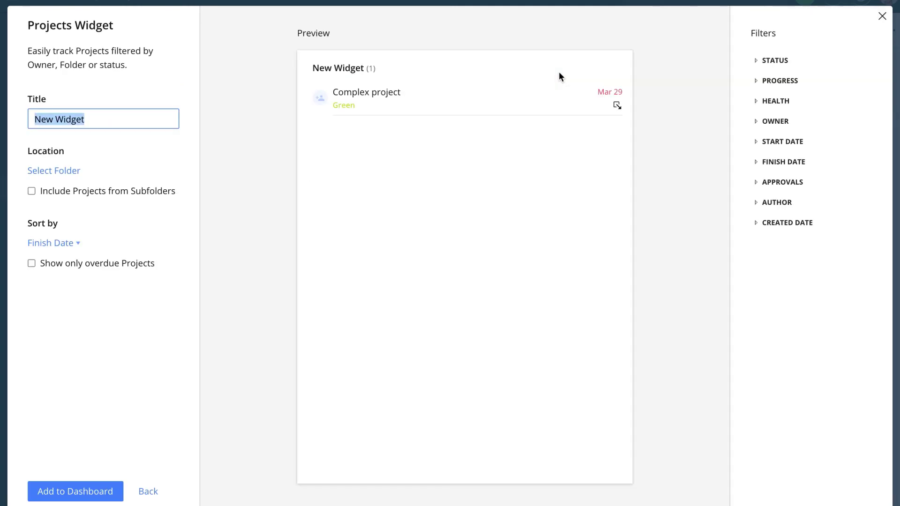
pyautogui.write('Incoming requests')
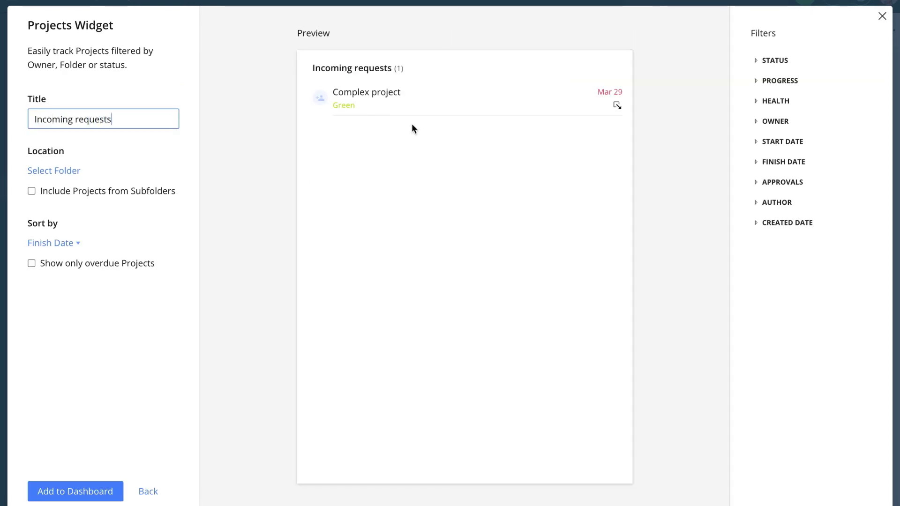
pyautogui.click(63, 171)
pyautogui.write('req')
pyautogui.click(67, 307)
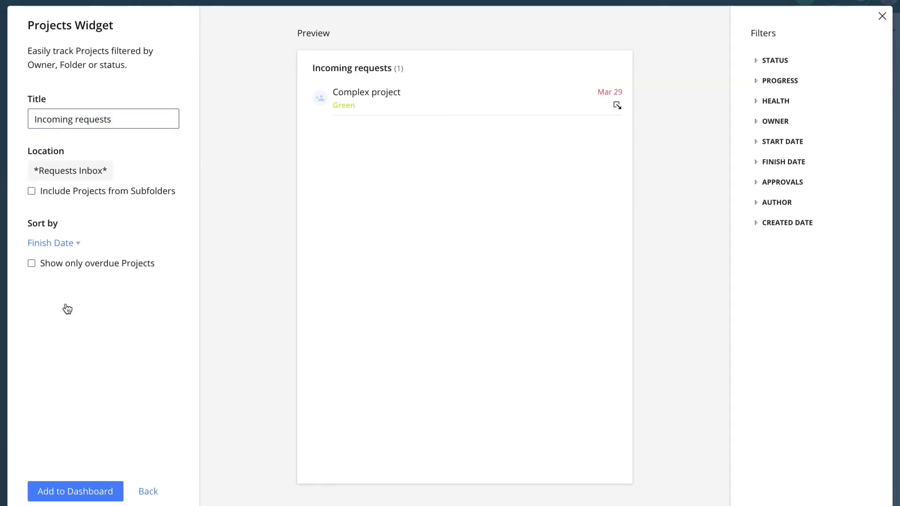
pyautogui.click(32, 190)
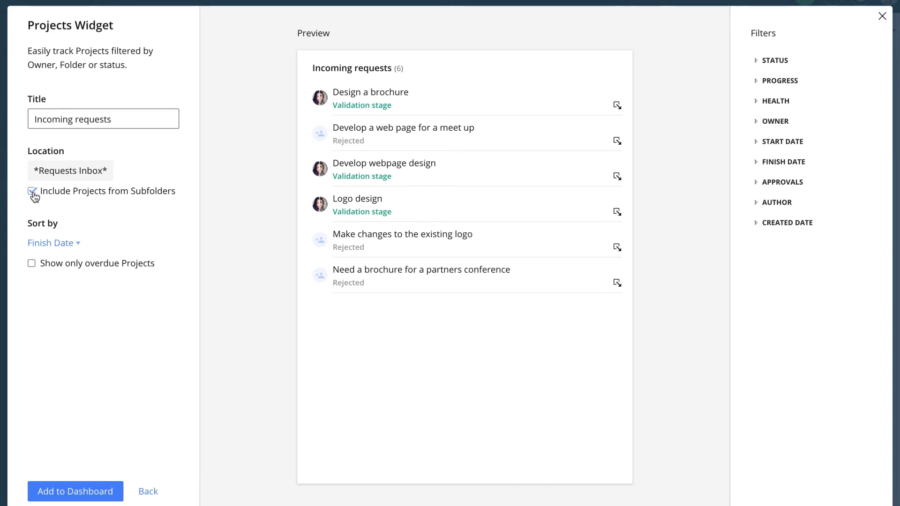
# - Filter it to the custom projects workflow's Validation stage and add it to the dashboard
pyautogui.click(811, 69)
pyautogui.click(798, 146)
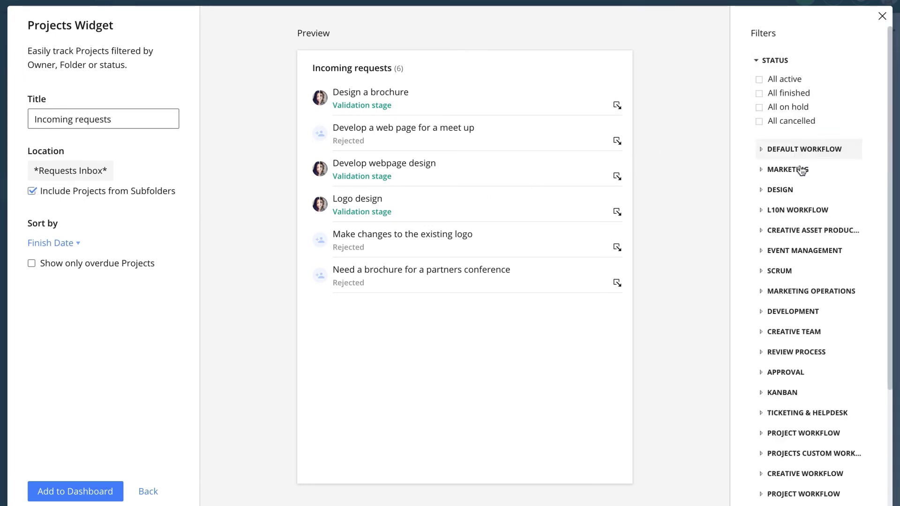
pyautogui.click(832, 452)
pyautogui.click(821, 474)
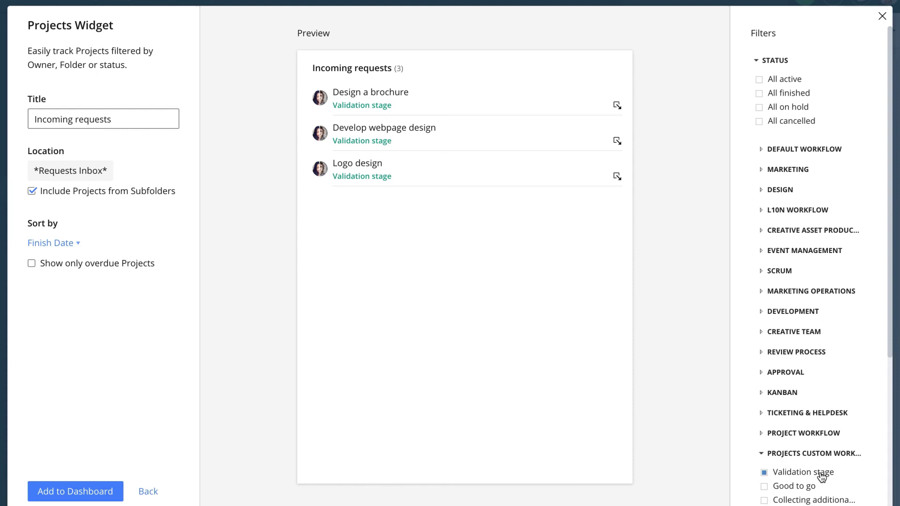
pyautogui.click(89, 490)
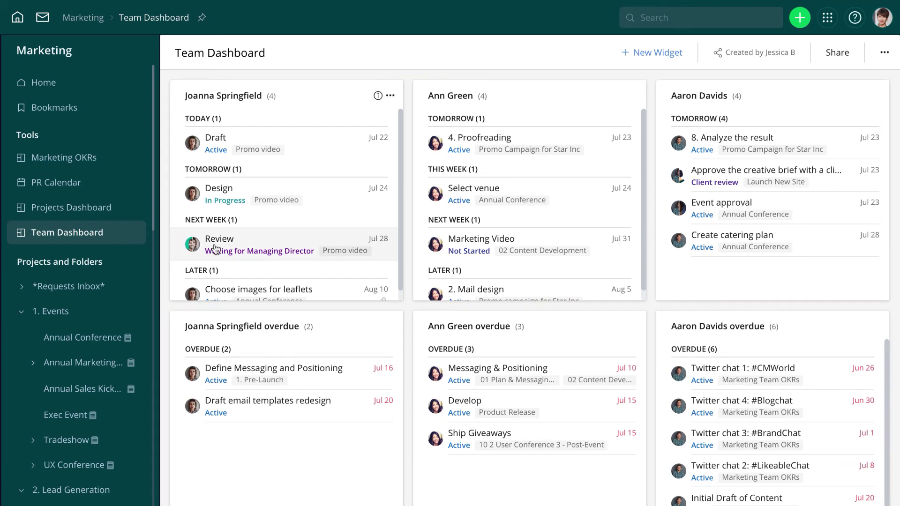
# - Check the 'Choose images for leaflets' task, then move it into the other team member's widget
pyautogui.scroll(-1, 297, 237)
pyautogui.click(290, 280)
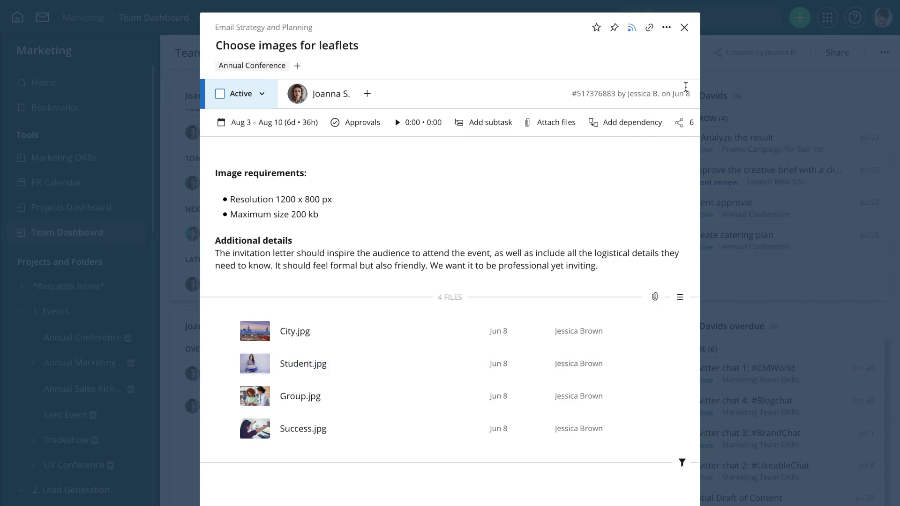
pyautogui.click(685, 29)
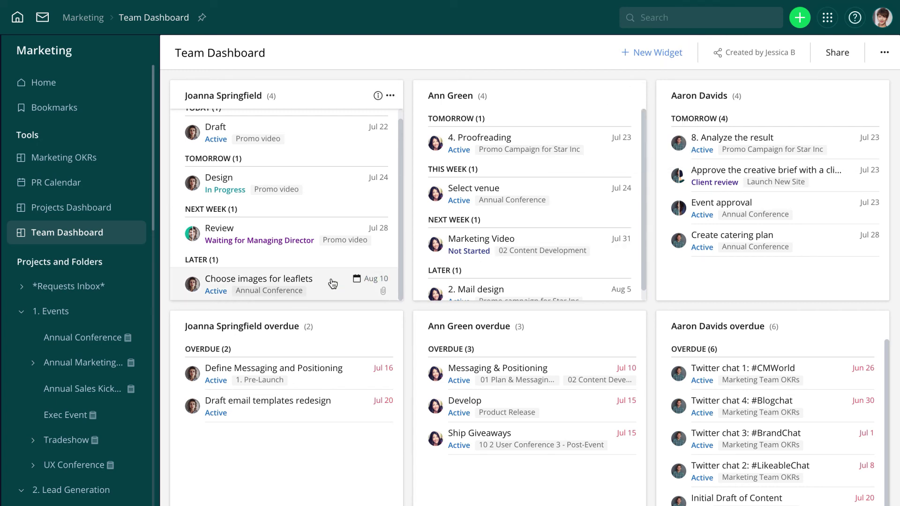
pyautogui.moveTo(329, 283); pyautogui.dragTo(520, 279)
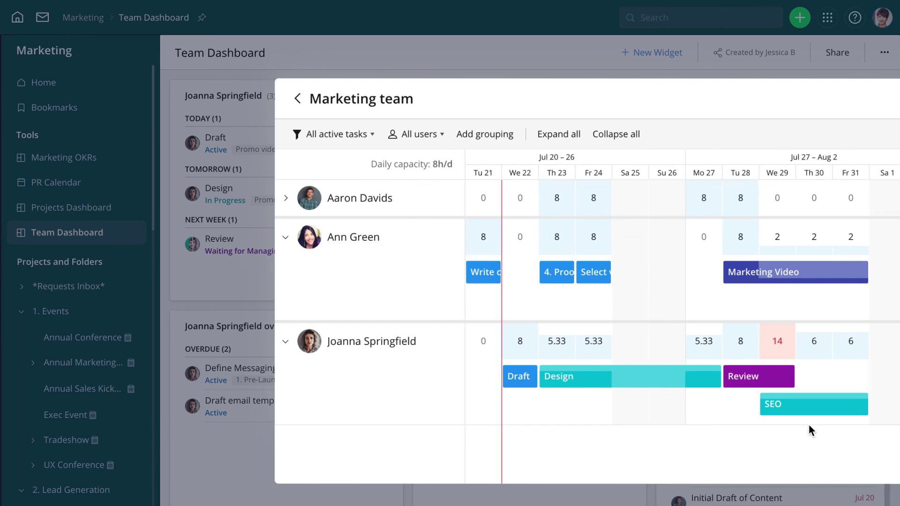
# - Move the SEO bar to the other member's workload row, clearing the 14-hour overload
pyautogui.moveTo(781, 401); pyautogui.dragTo(777, 312)
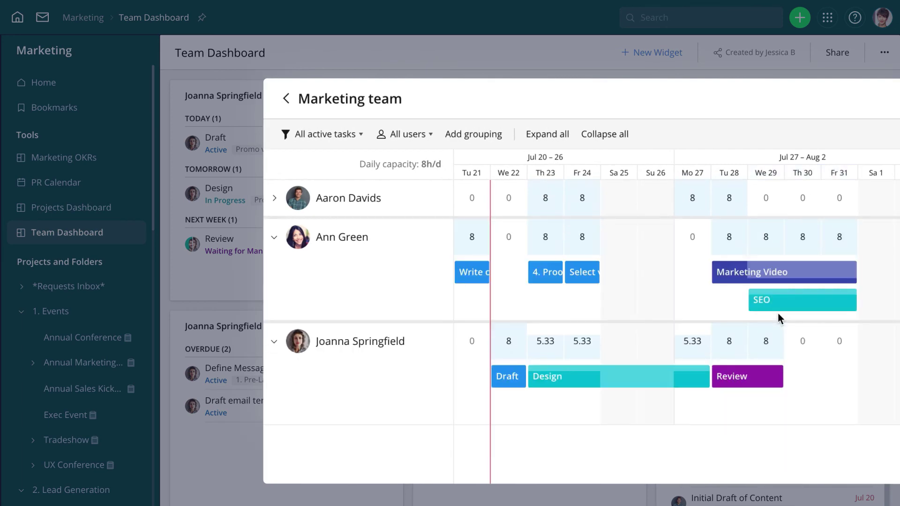